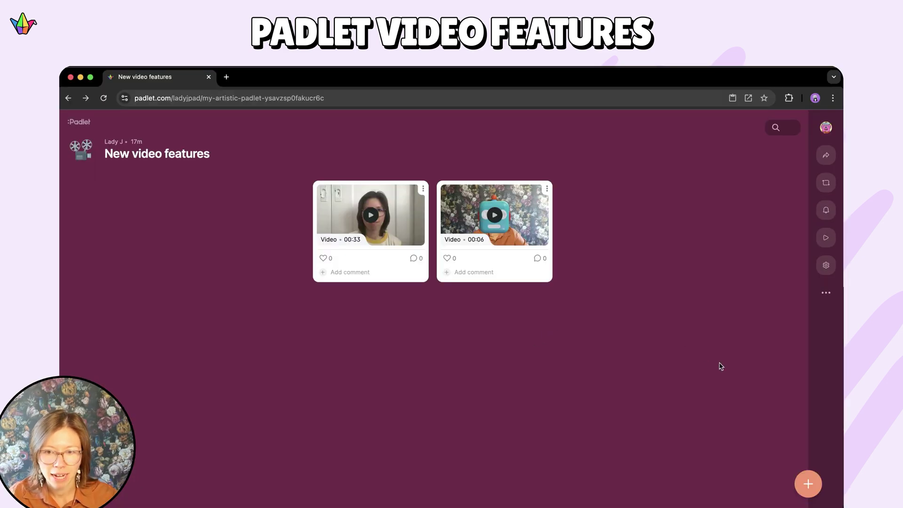
- Begin a new post and choose Video recorder from the full attachment list
{"action": "left_click", "coordinate": [809, 484]}
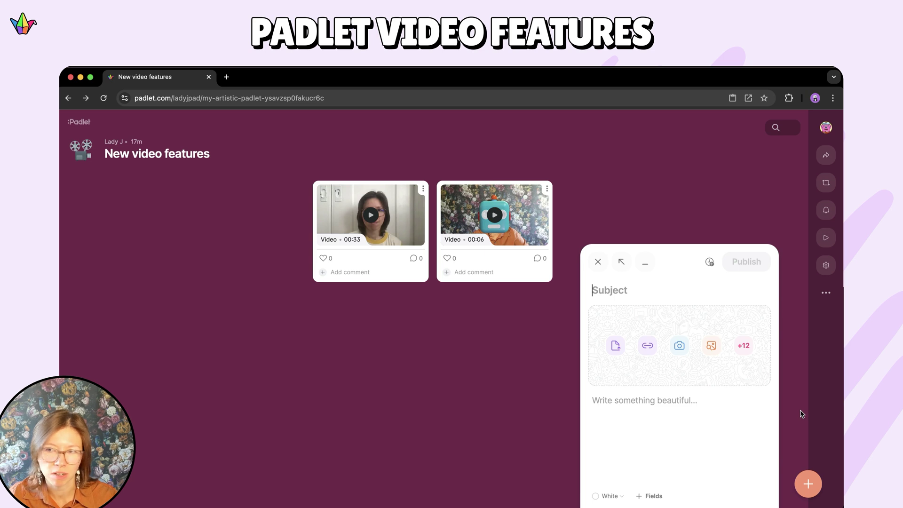
{"action": "left_click", "coordinate": [742, 346]}
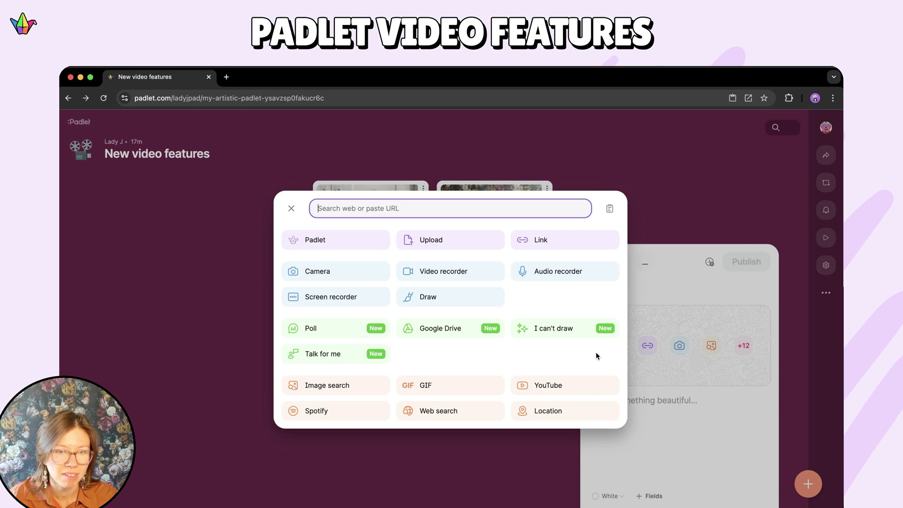
{"action": "left_click", "coordinate": [485, 279]}
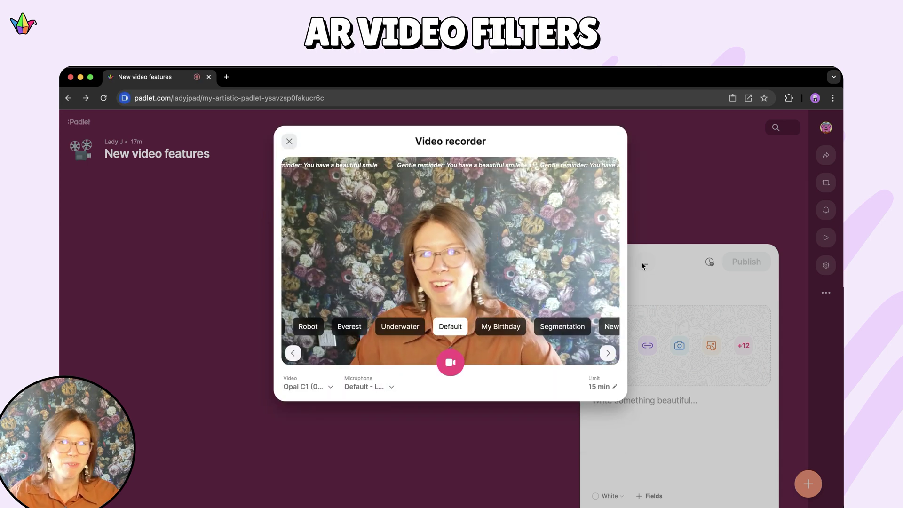
- Cycle through My Birthday, Segmentation and New grad filters, landing on Padlet Astronaut
{"action": "left_click", "coordinate": [501, 326]}
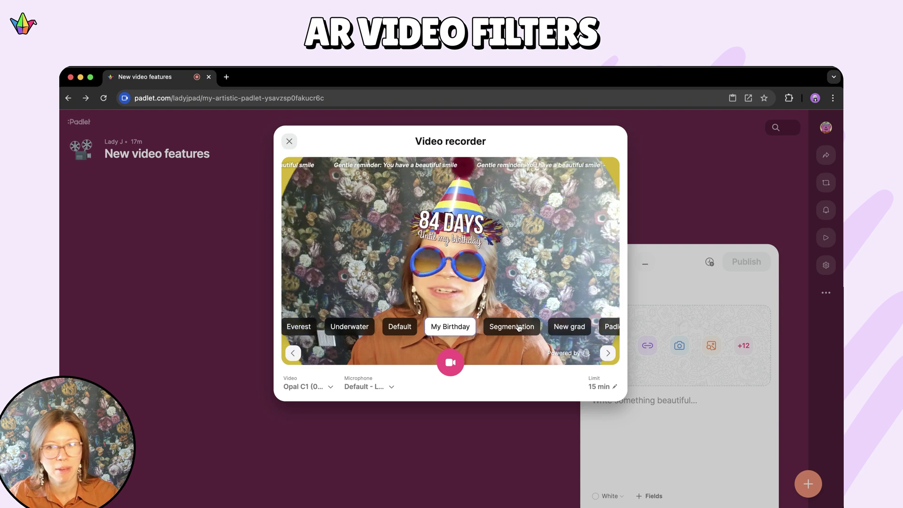
{"action": "left_click", "coordinate": [512, 326]}
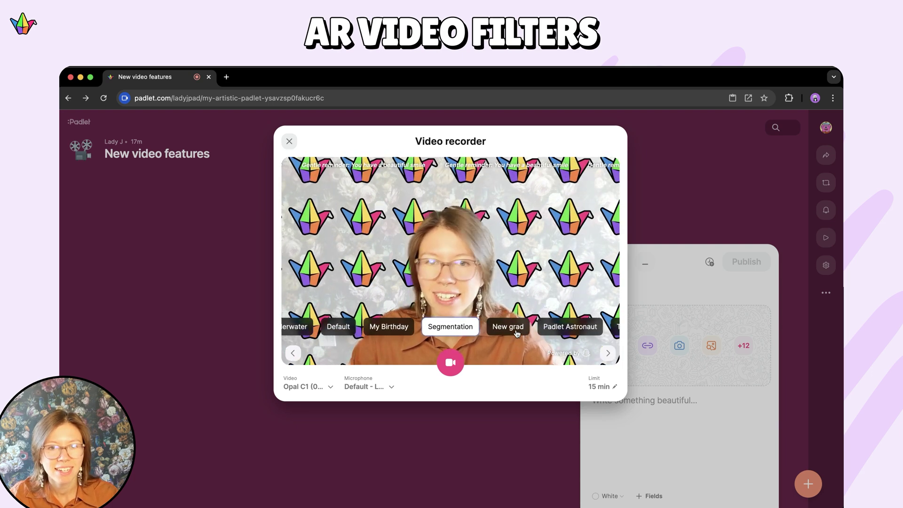
{"action": "left_click", "coordinate": [511, 326]}
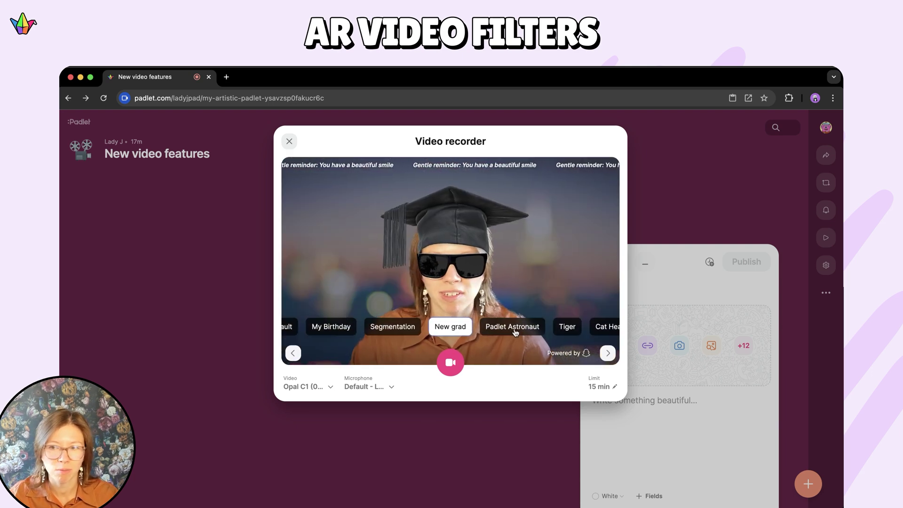
{"action": "left_click", "coordinate": [515, 329]}
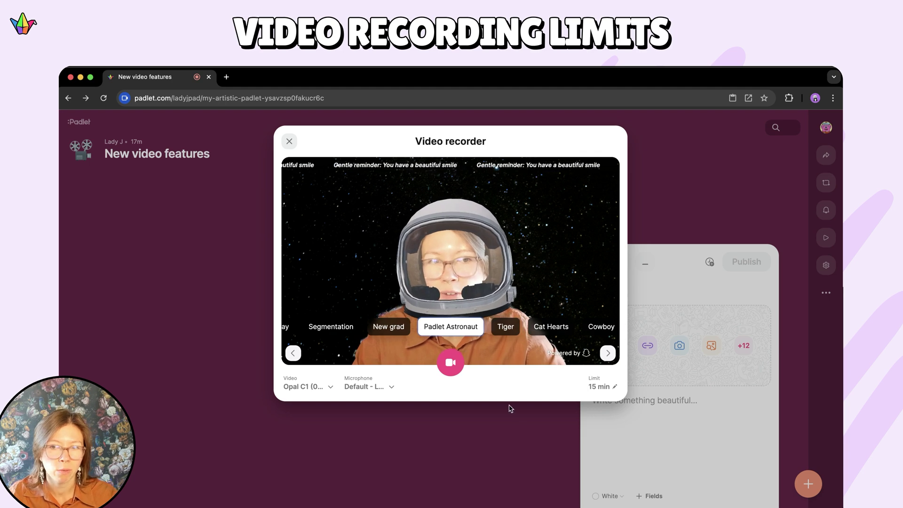
{"action": "left_click", "coordinate": [597, 389]}
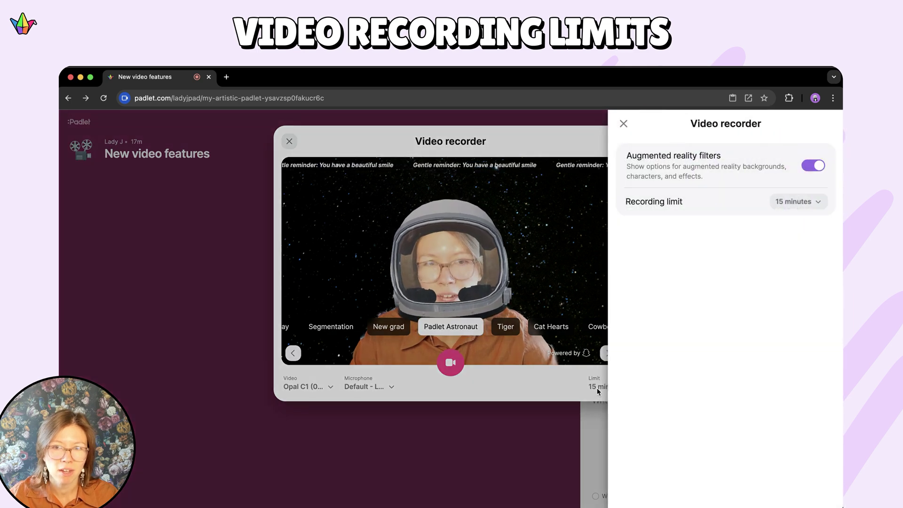
- Set the recording limit to 15 seconds, then change it to 30 seconds
{"action": "left_click", "coordinate": [796, 201]}
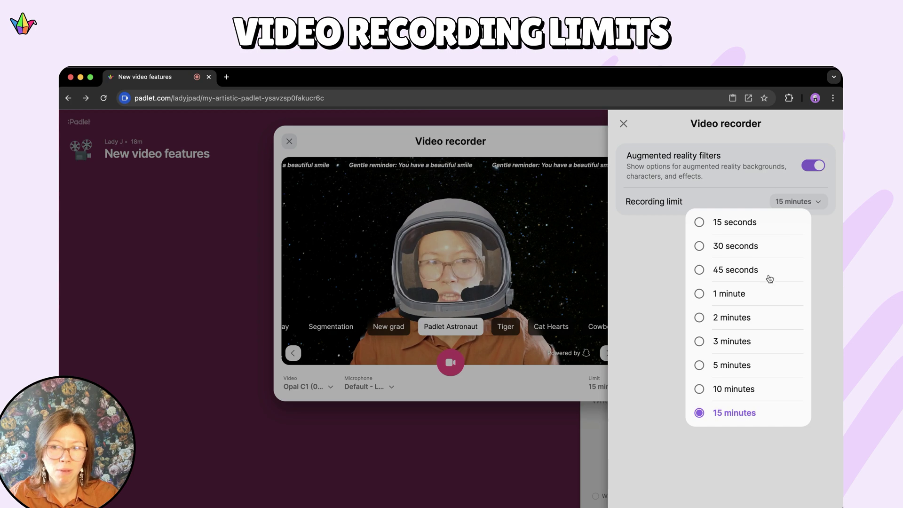
{"action": "left_click", "coordinate": [776, 226]}
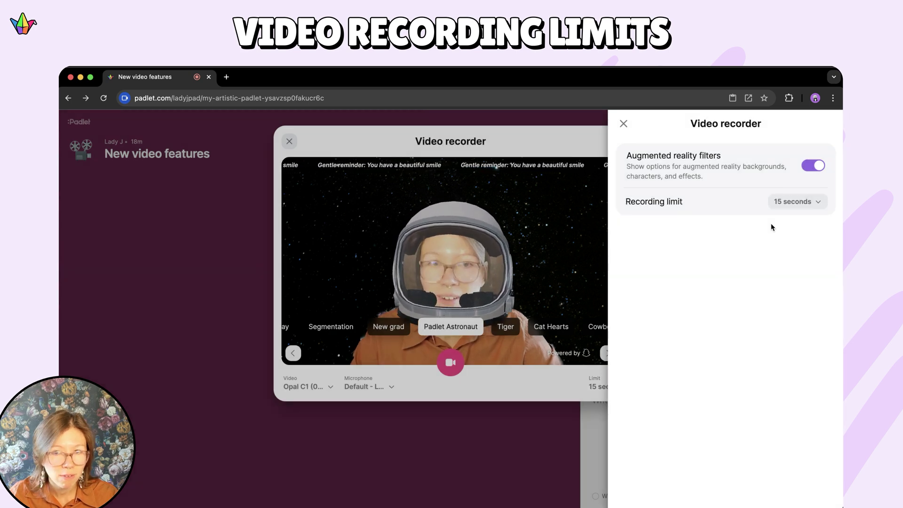
{"action": "left_click", "coordinate": [790, 203]}
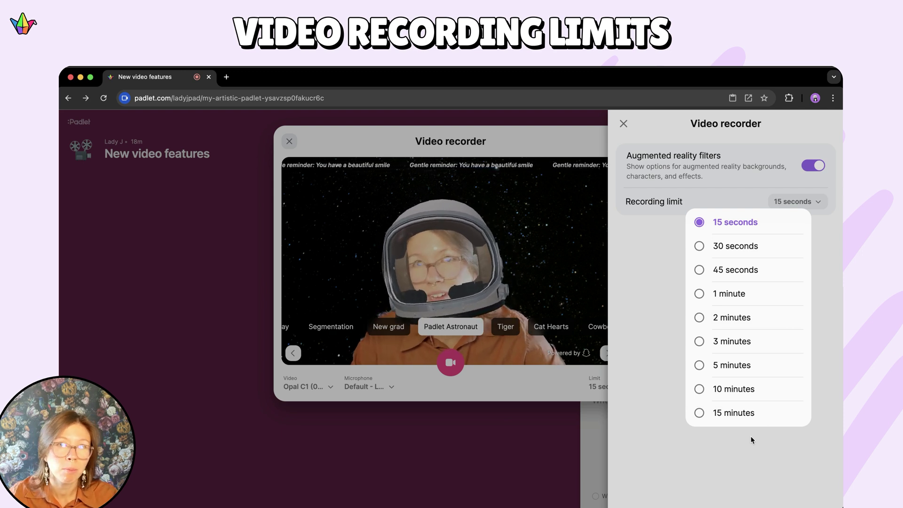
{"action": "left_click", "coordinate": [734, 246]}
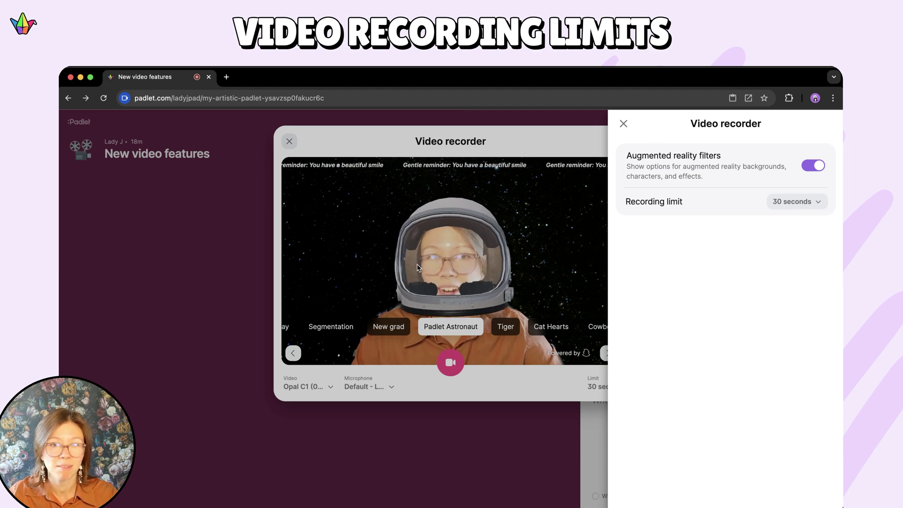
{"action": "left_click", "coordinate": [625, 125]}
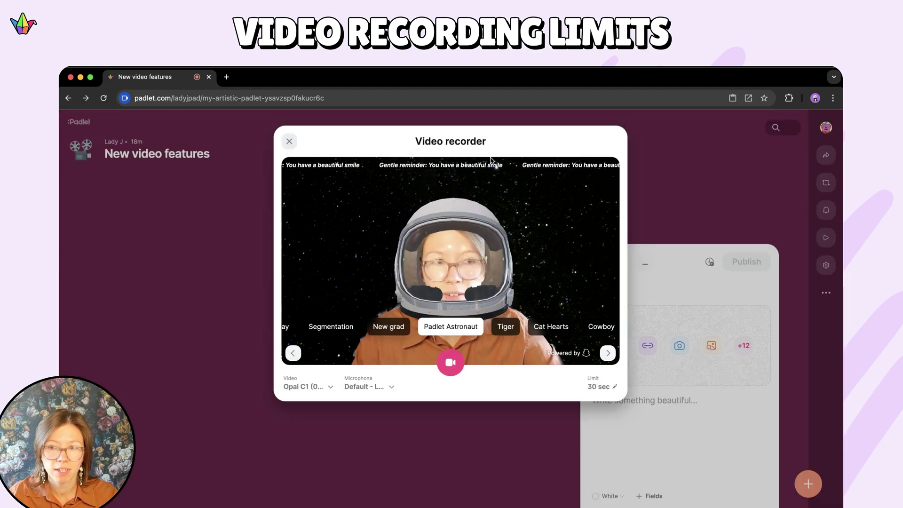
- Leave the recorder and reach the board's Posts > Post fields settings
{"action": "left_click", "coordinate": [289, 141]}
{"action": "left_click", "coordinate": [825, 265]}
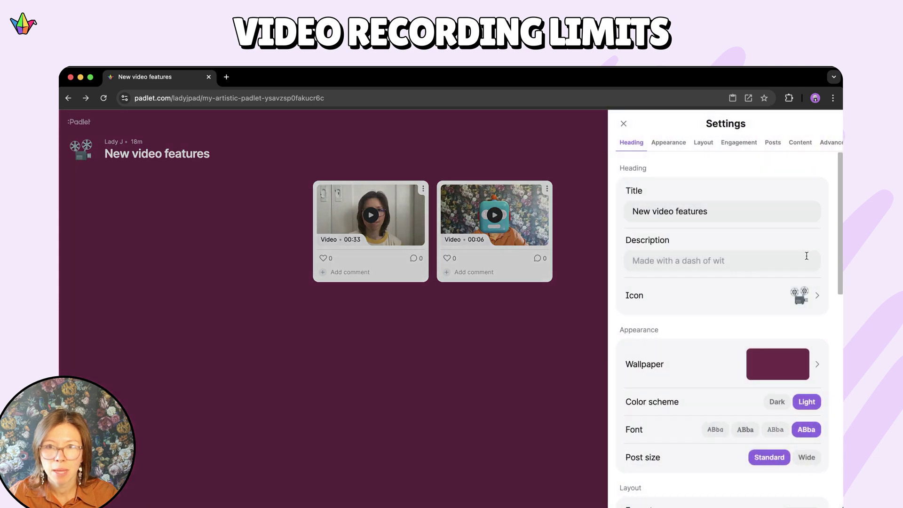
{"action": "left_click", "coordinate": [772, 143]}
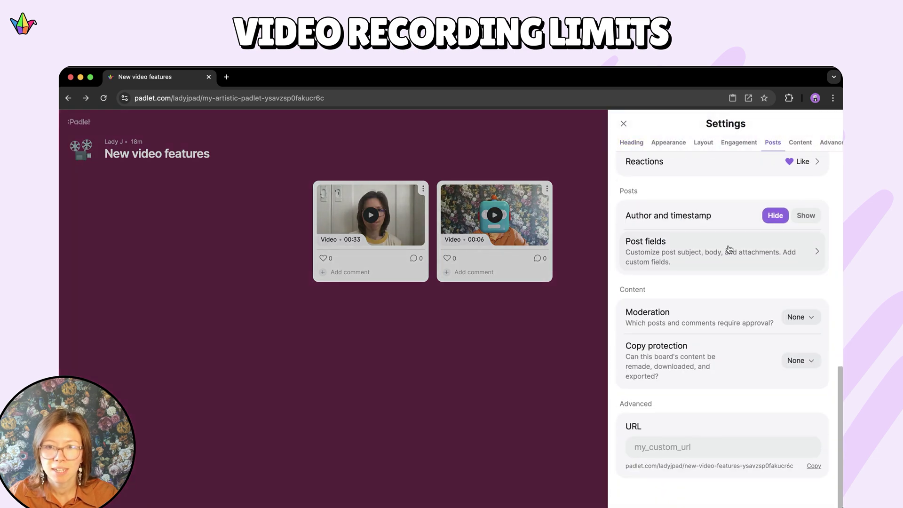
{"action": "left_click", "coordinate": [728, 254]}
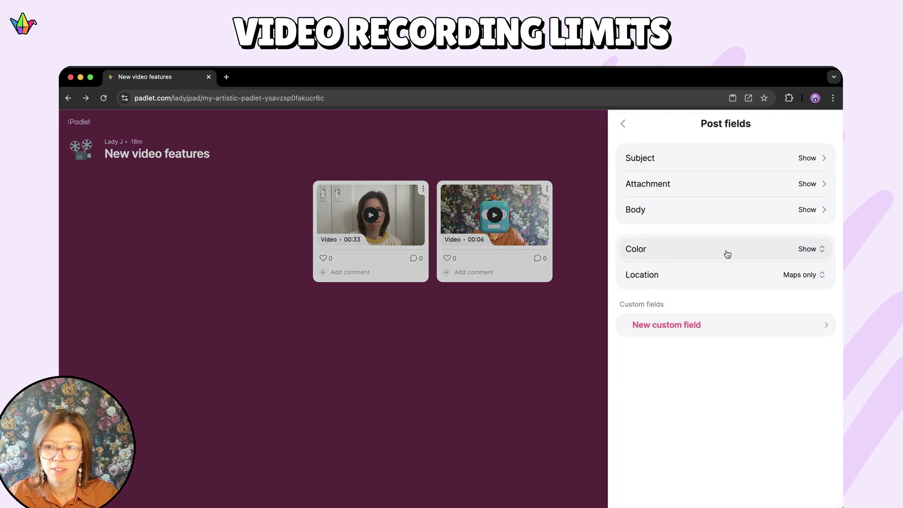
- In the Attachment field, switch the attachment types to a Custom selection
{"action": "left_click", "coordinate": [738, 187]}
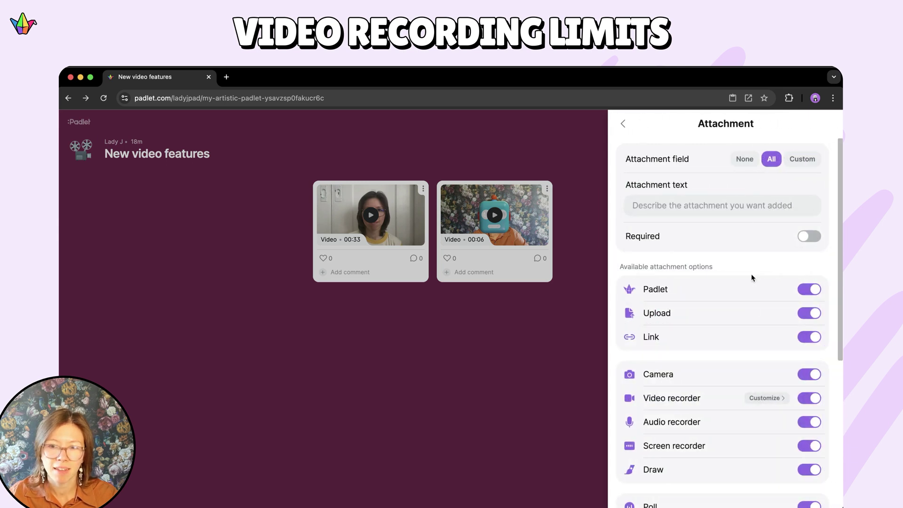
{"action": "left_click", "coordinate": [774, 400]}
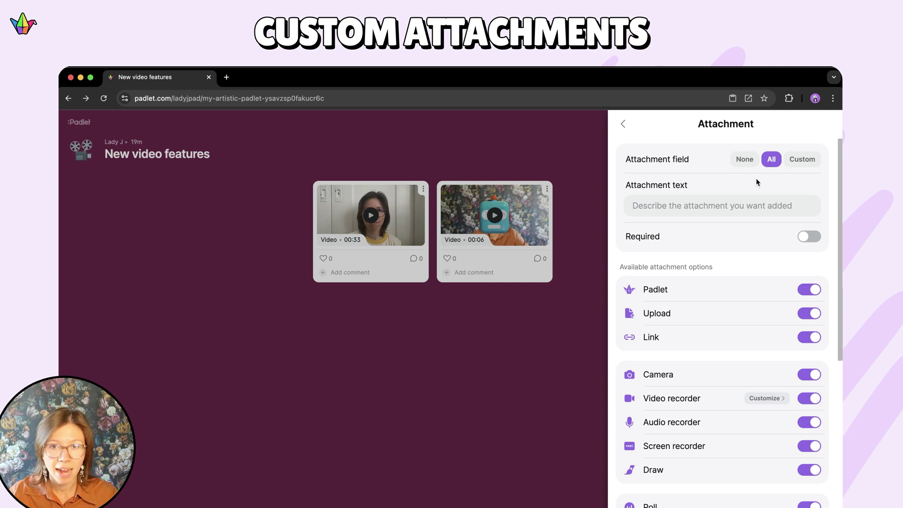
{"action": "left_click", "coordinate": [810, 166]}
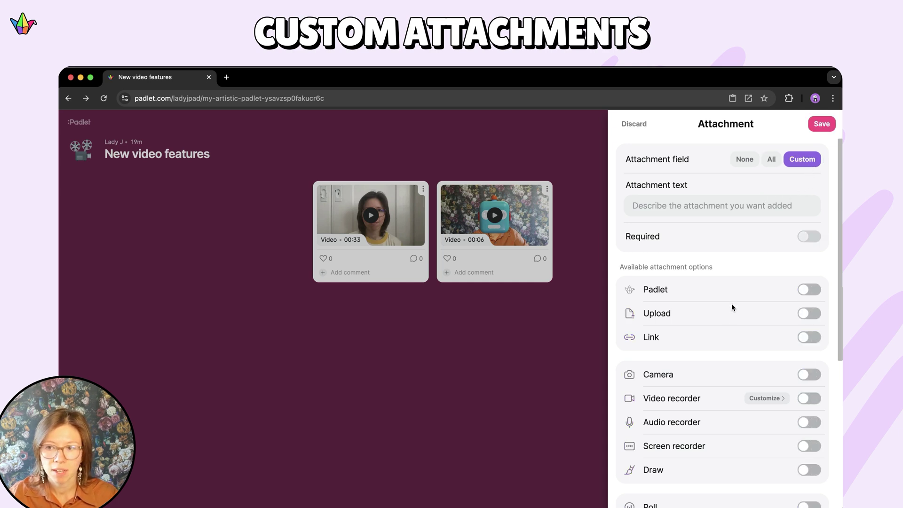
{"action": "scroll", "coordinate": [732, 304], "scroll_direction": "down", "scroll_amount": 1}
{"action": "scroll", "coordinate": [728, 324], "scroll_direction": "down", "scroll_amount": 2}
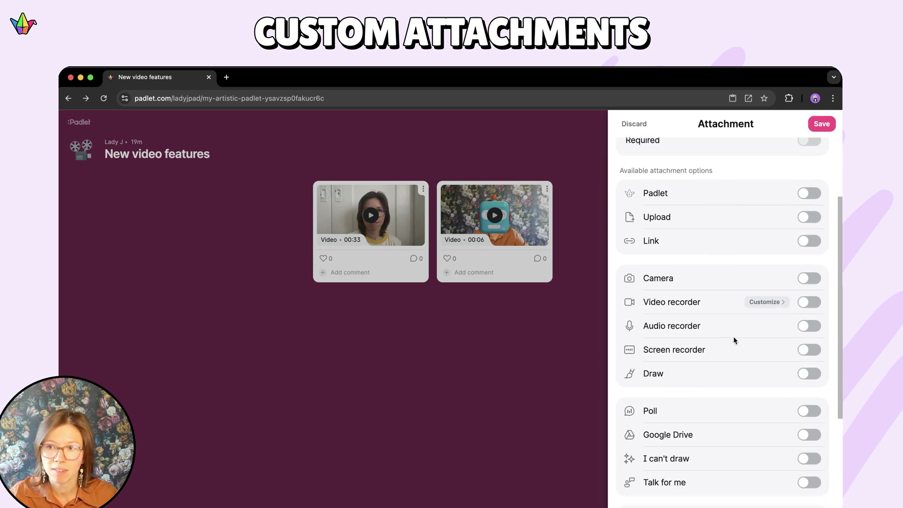
- Enable Video recorder and Audio recorder, mark attachments Required, and save
{"action": "left_click", "coordinate": [810, 303]}
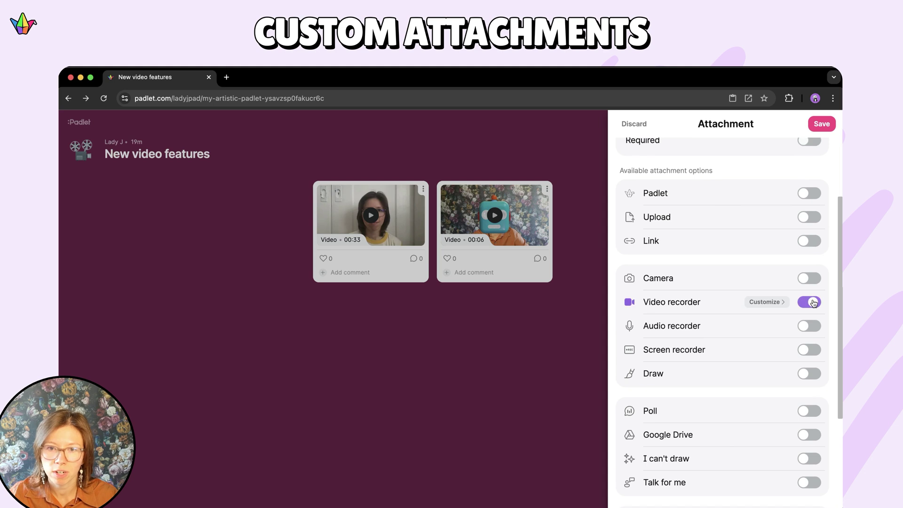
{"action": "left_click", "coordinate": [810, 326]}
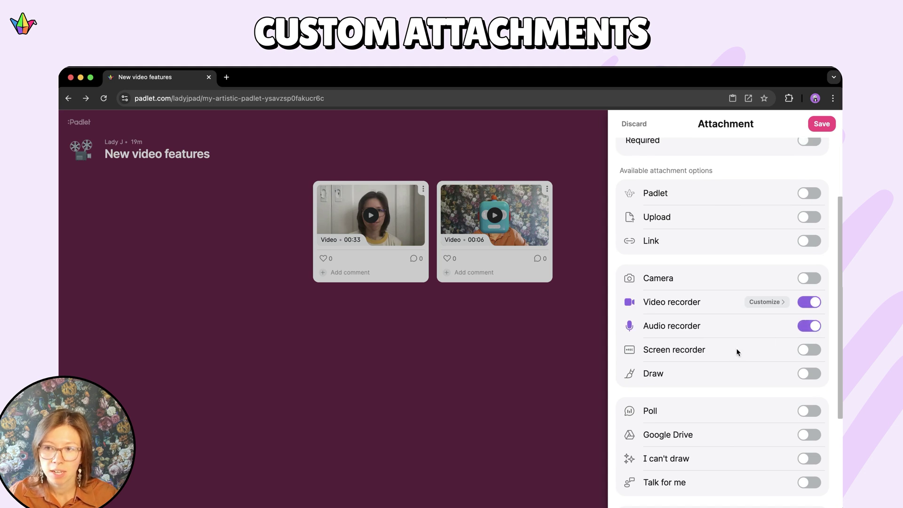
{"action": "scroll", "coordinate": [738, 352], "scroll_direction": "up", "scroll_amount": 2}
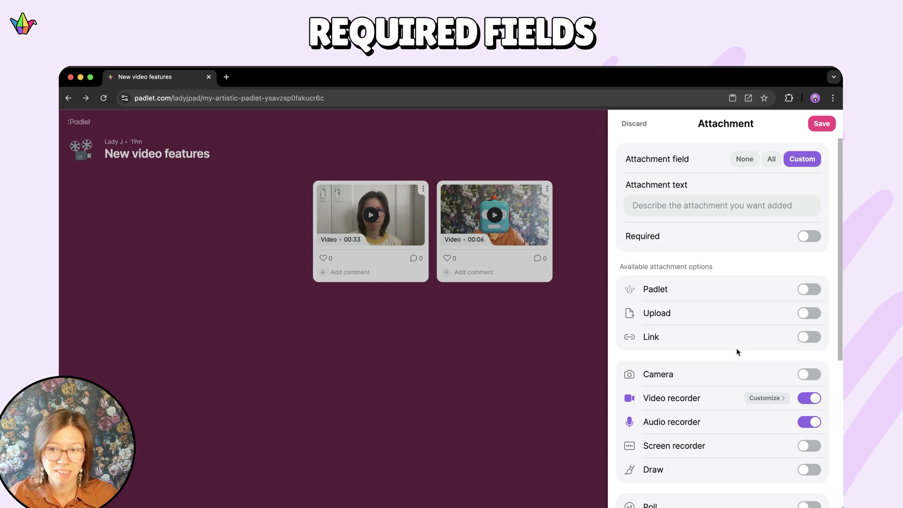
{"action": "left_click", "coordinate": [810, 238]}
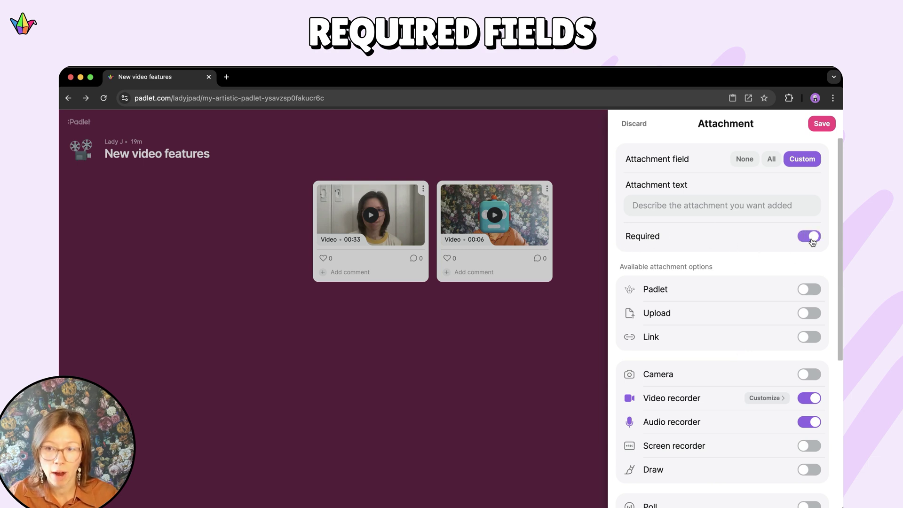
{"action": "left_click", "coordinate": [819, 123]}
{"action": "left_click", "coordinate": [572, 315]}
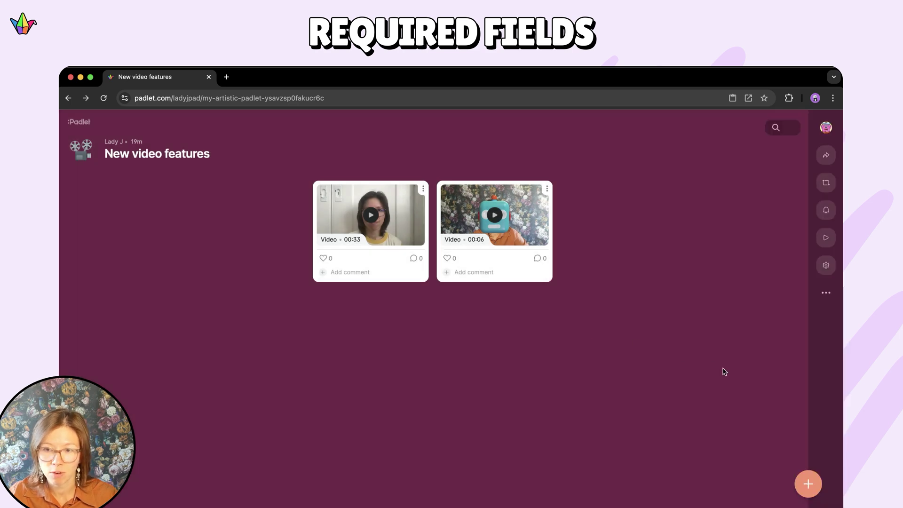
{"action": "left_click", "coordinate": [808, 483]}
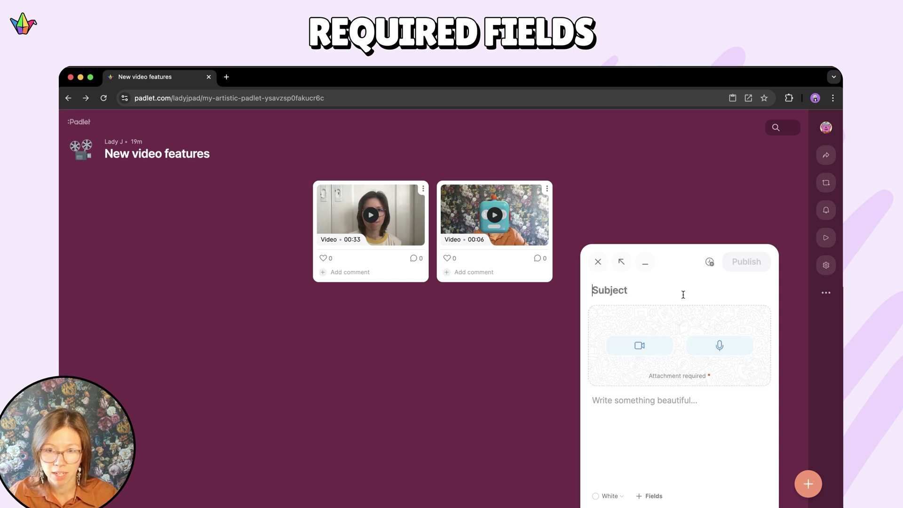
{"action": "type", "text": "hi"}
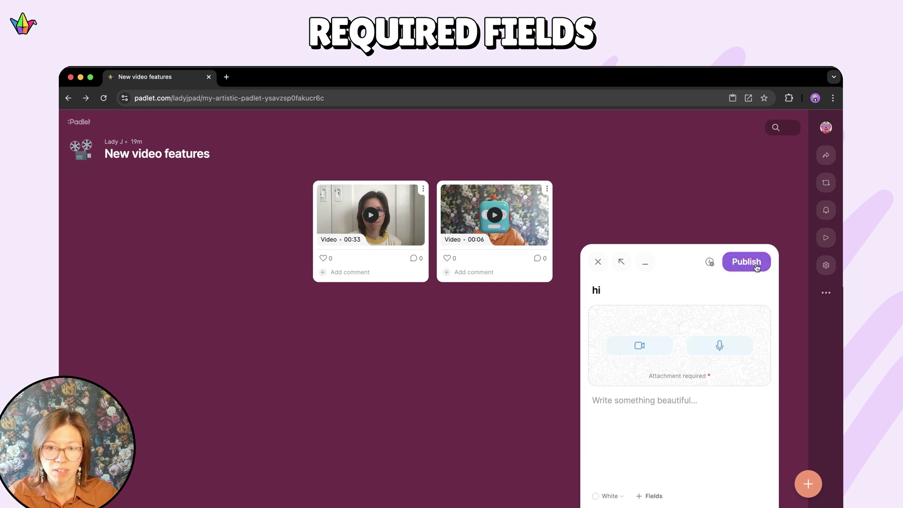
{"action": "left_click", "coordinate": [749, 266]}
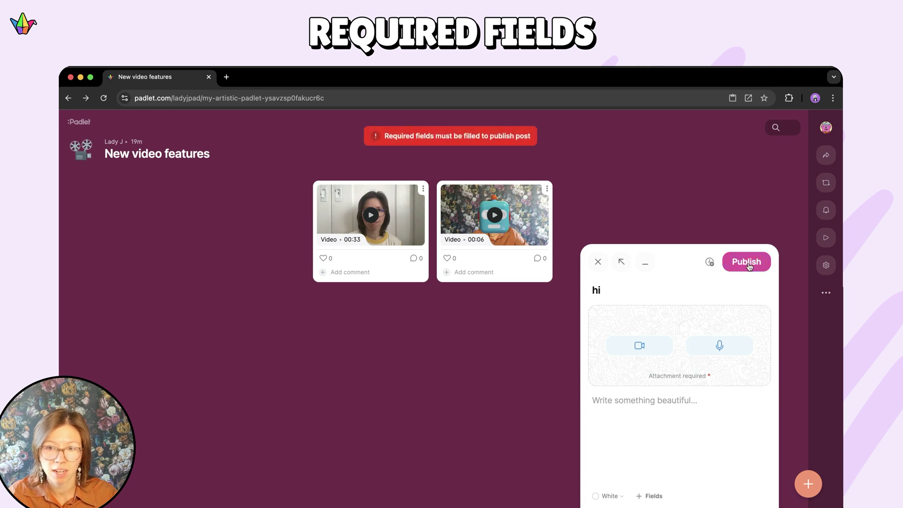
{"action": "left_click", "coordinate": [599, 263]}
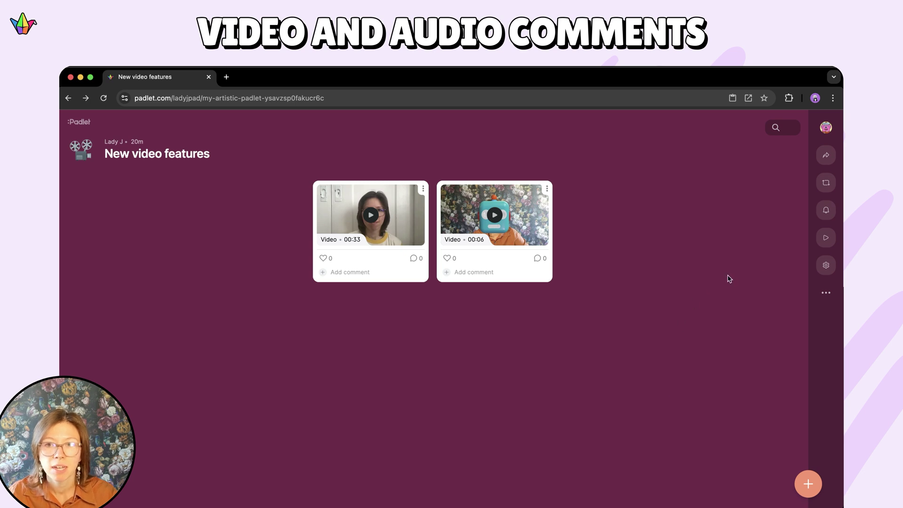
- Reach the Comments settings under Engagement in board settings
{"action": "left_click", "coordinate": [825, 264]}
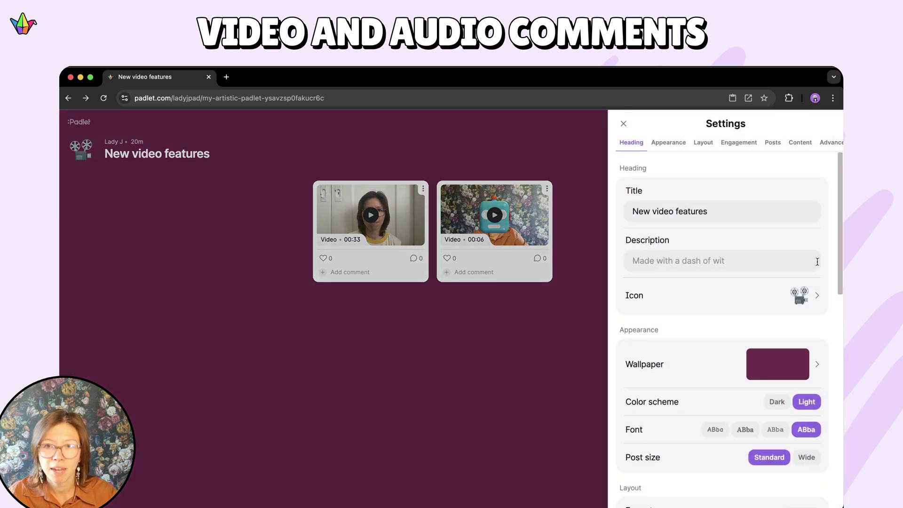
{"action": "left_click", "coordinate": [752, 145]}
{"action": "left_click", "coordinate": [743, 189]}
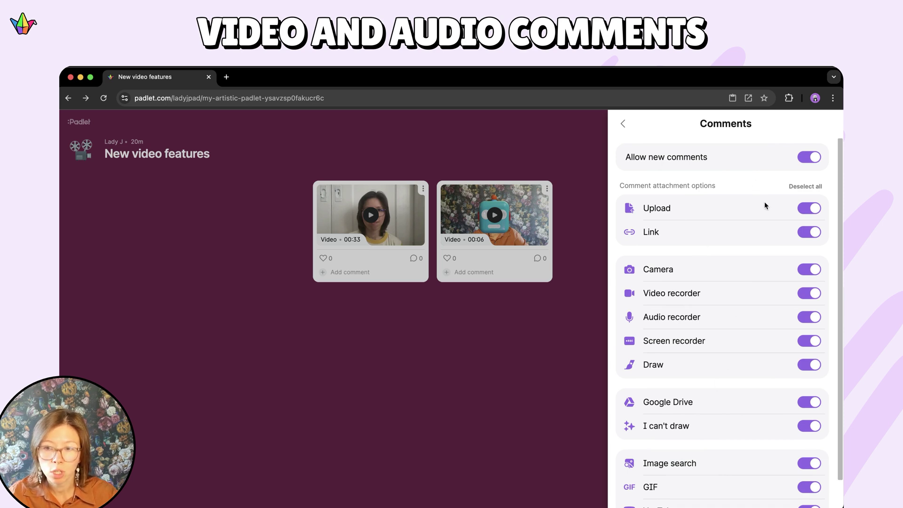
- Deselect all comment attachments, allow only Video and Audio recorder, and save
{"action": "left_click", "coordinate": [805, 186]}
{"action": "left_click", "coordinate": [809, 294]}
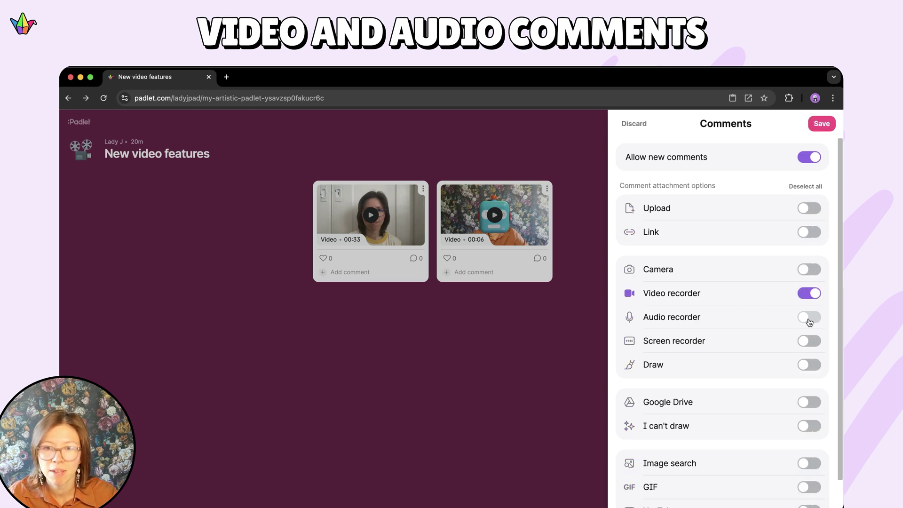
{"action": "left_click", "coordinate": [810, 317]}
{"action": "left_click", "coordinate": [822, 125]}
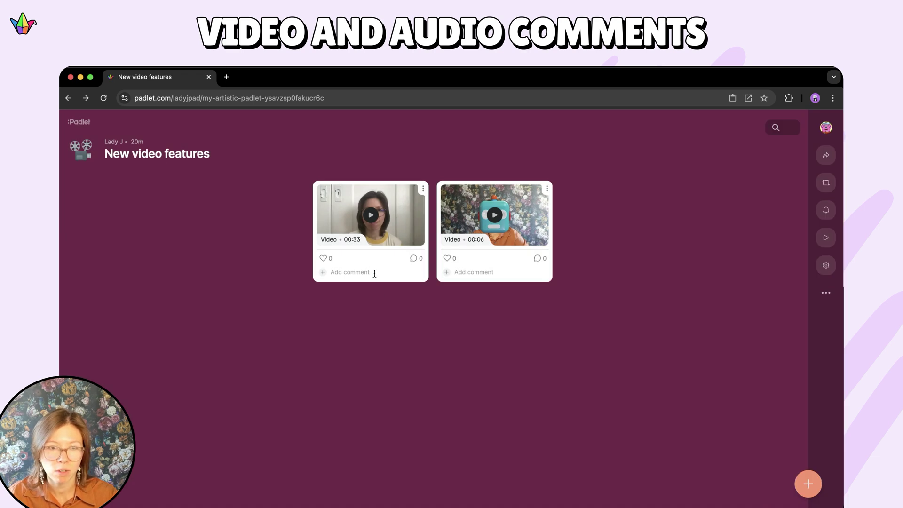
{"action": "type", "text": "hi"}
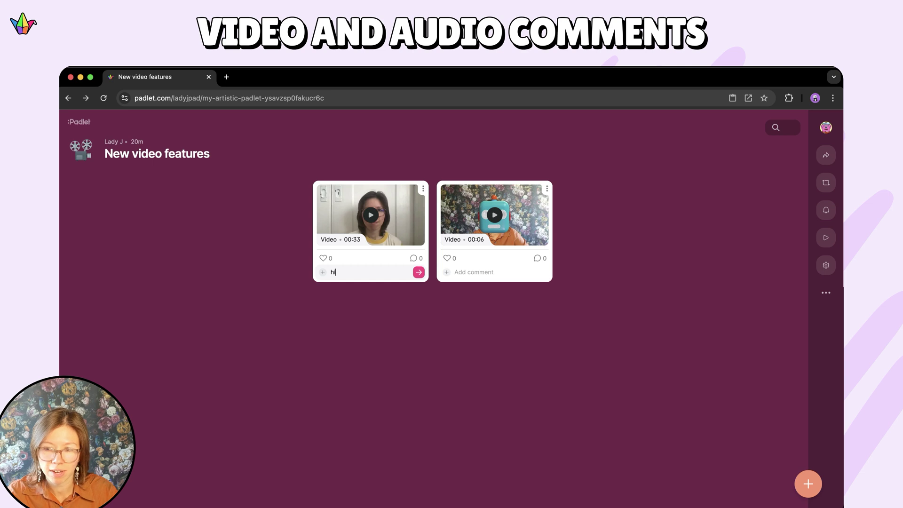
{"action": "type", "text": "!"}
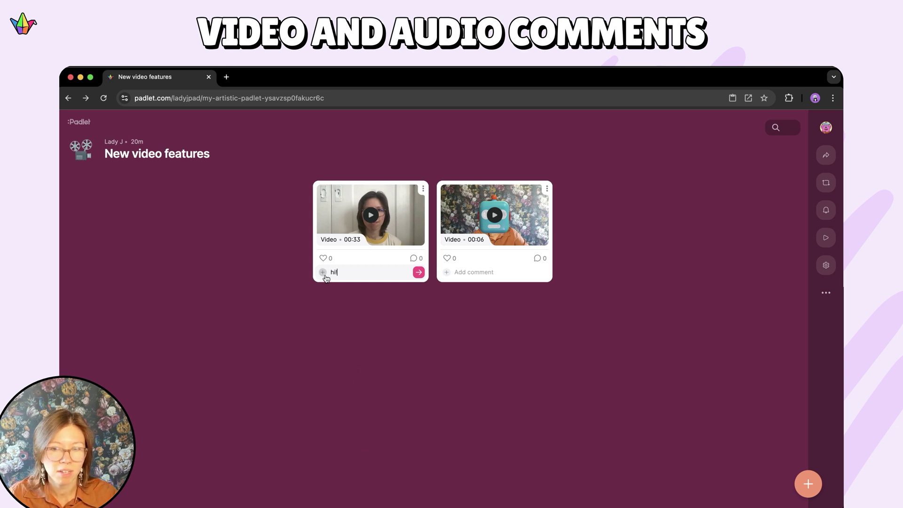
{"action": "left_click", "coordinate": [322, 273]}
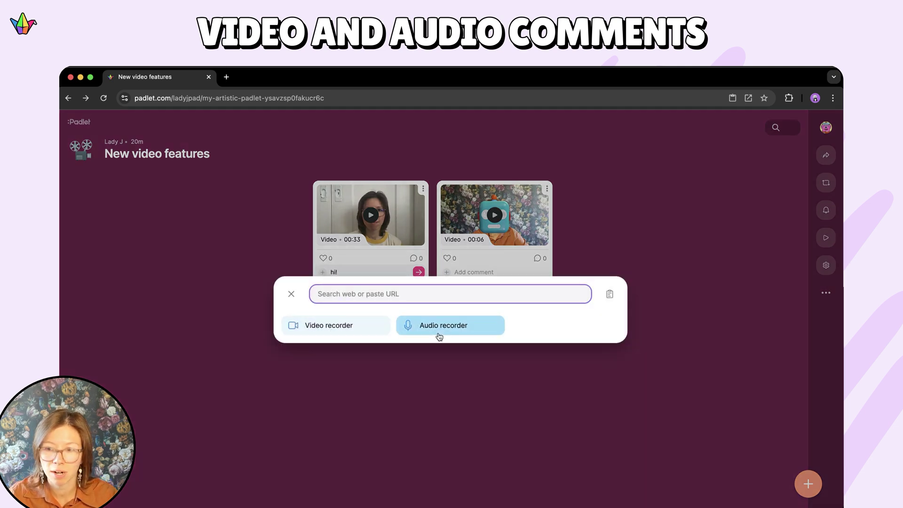
{"action": "left_click", "coordinate": [374, 327]}
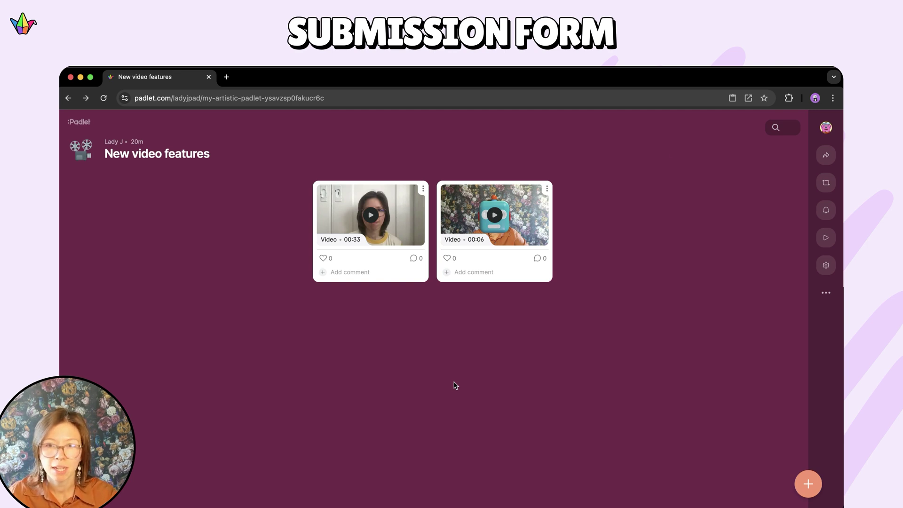
- Enable the submission request link and allow submitting without logging in
{"action": "left_click", "coordinate": [823, 155]}
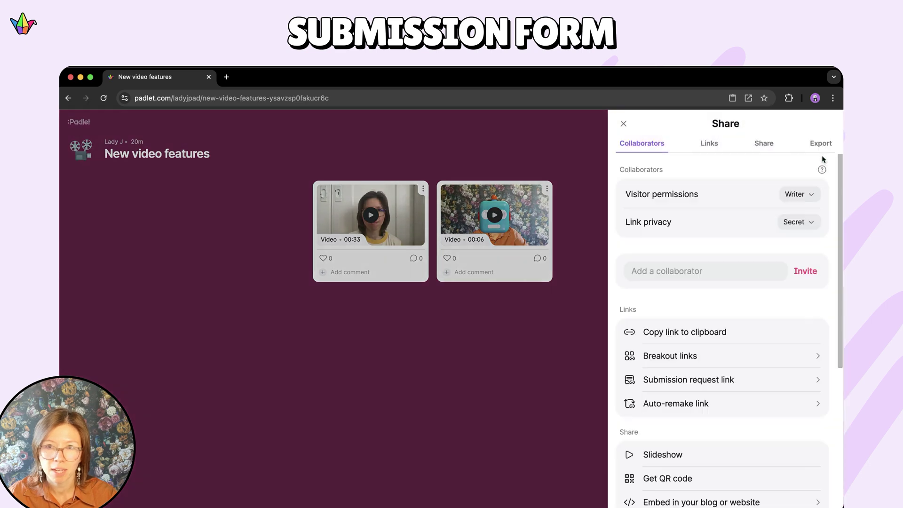
{"action": "left_click", "coordinate": [717, 144]}
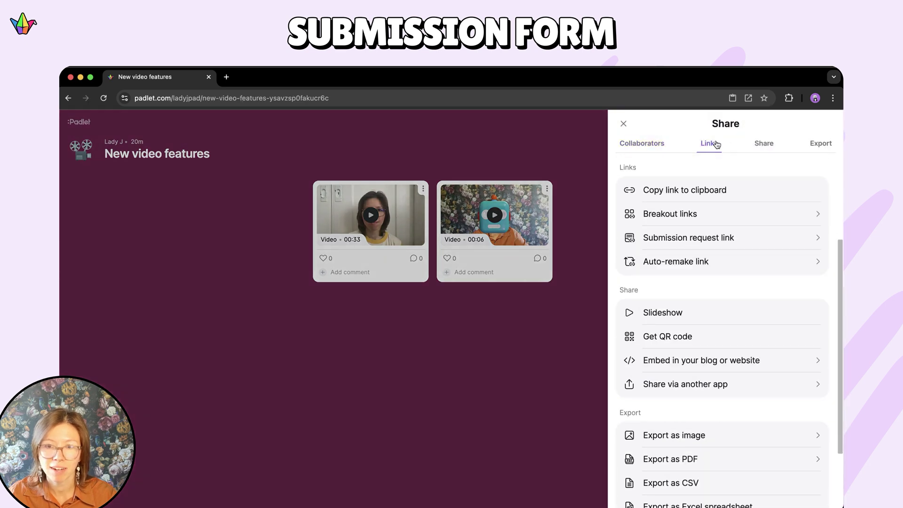
{"action": "left_click", "coordinate": [765, 239]}
{"action": "left_click", "coordinate": [815, 157]}
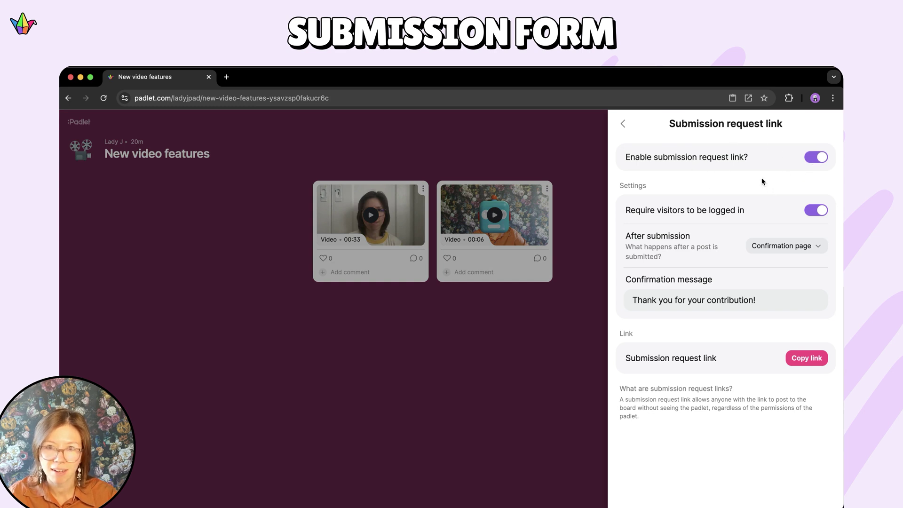
{"action": "left_click", "coordinate": [814, 212]}
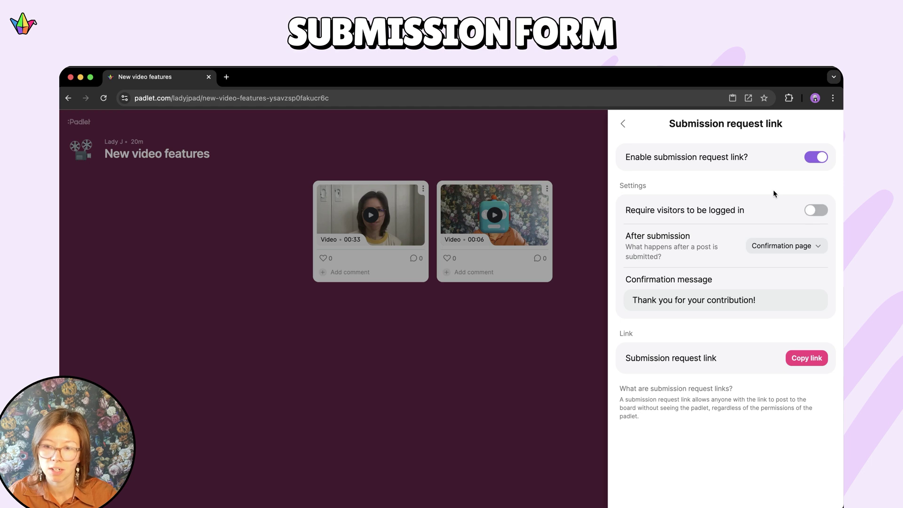
- Set After submission to Open padlet, copy the link and load it in a new tab
{"action": "left_click", "coordinate": [783, 248]}
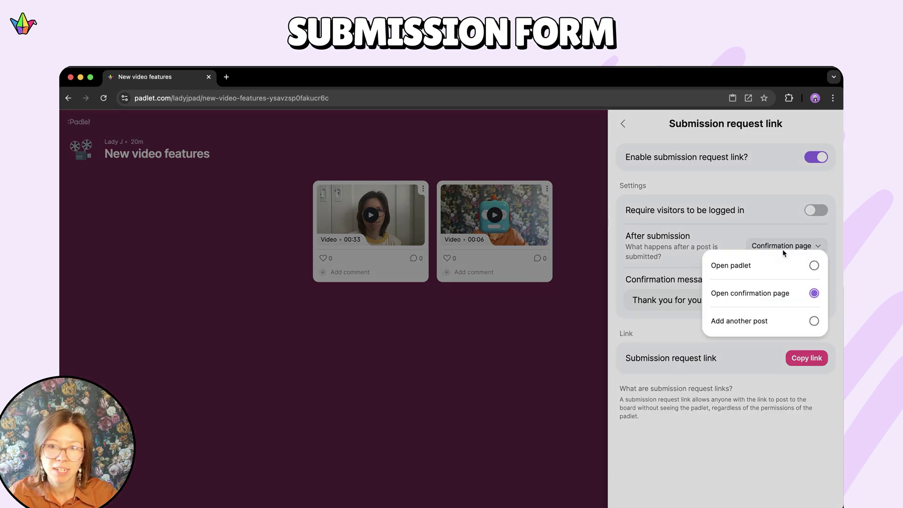
{"action": "left_click", "coordinate": [767, 266]}
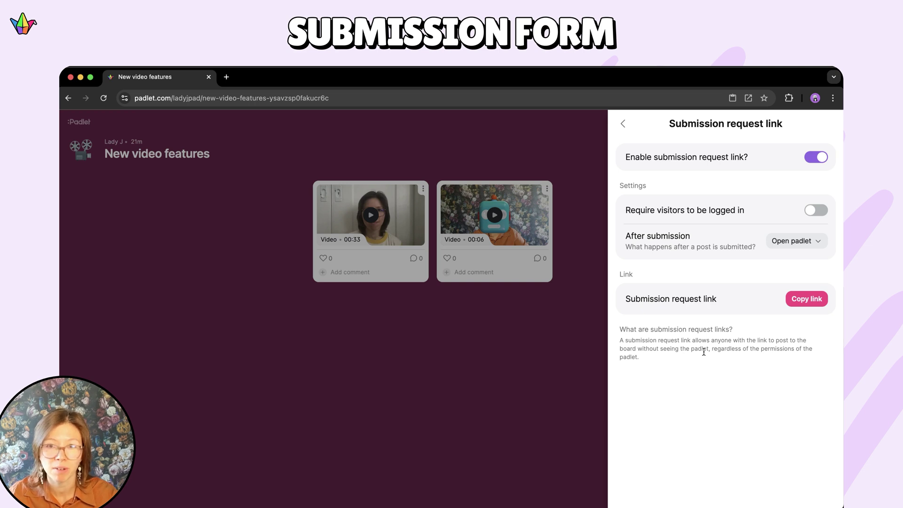
{"action": "left_click", "coordinate": [815, 304]}
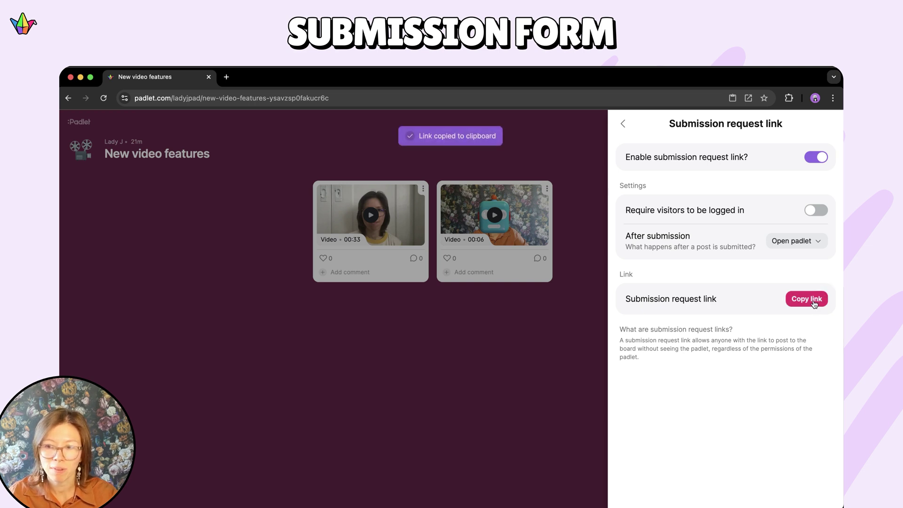
{"action": "key", "text": "super+t"}
{"action": "key", "text": "super+v"}
{"action": "key", "text": "Return"}
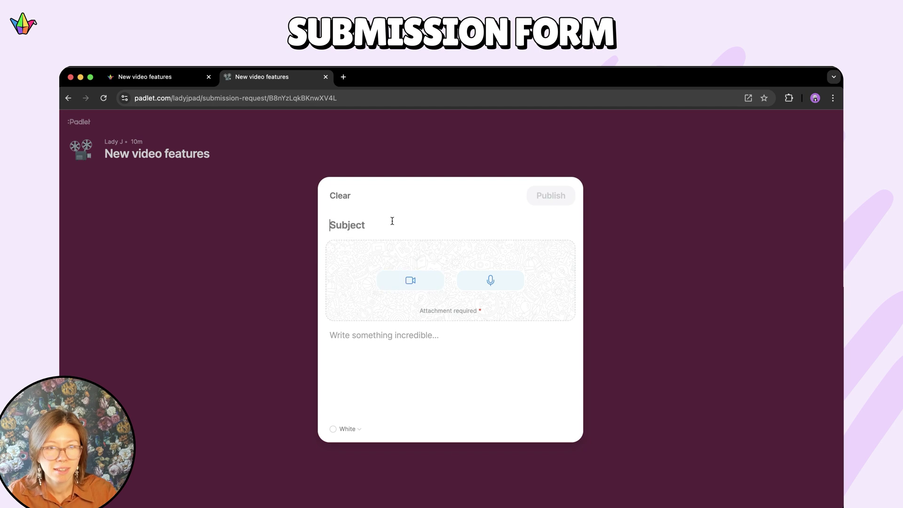
{"action": "type", "text": "My name is Julia"}
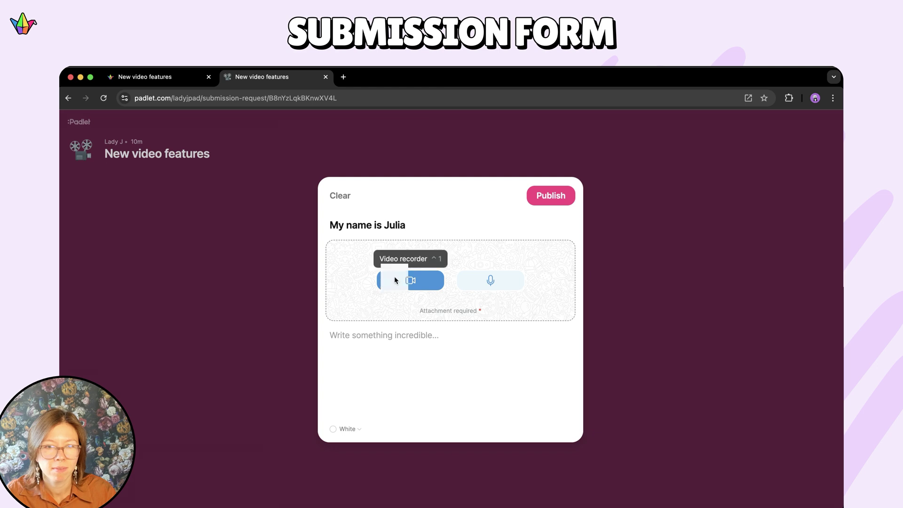
- Record a few-second video, save it into the form and publish the submission
{"action": "left_click", "coordinate": [397, 280]}
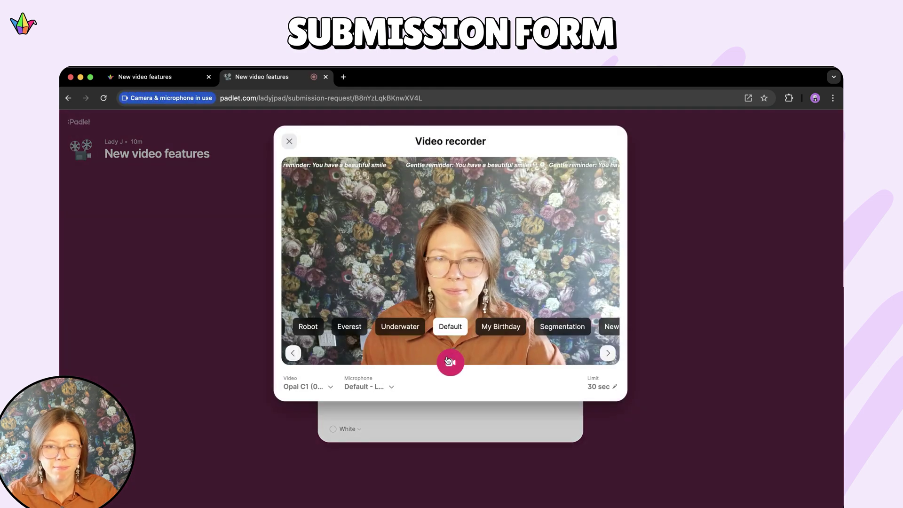
{"action": "left_click", "coordinate": [449, 362]}
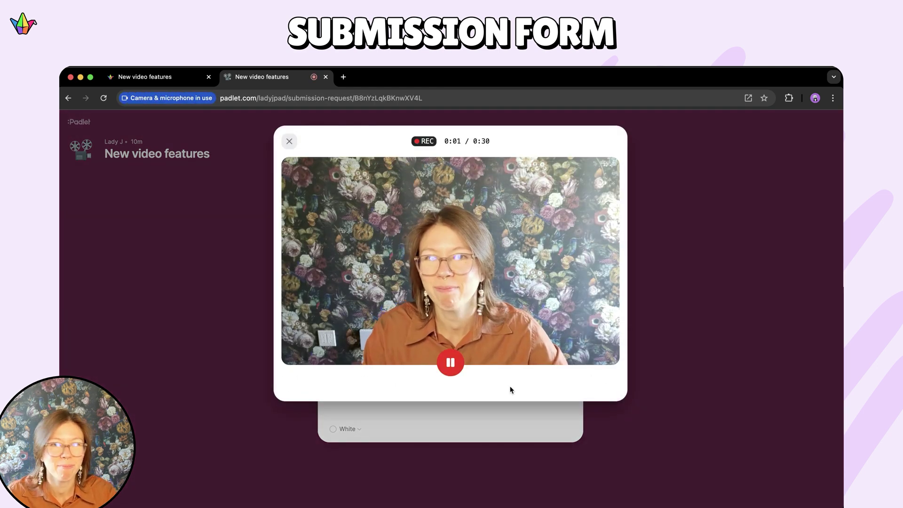
{"action": "left_click", "coordinate": [449, 366]}
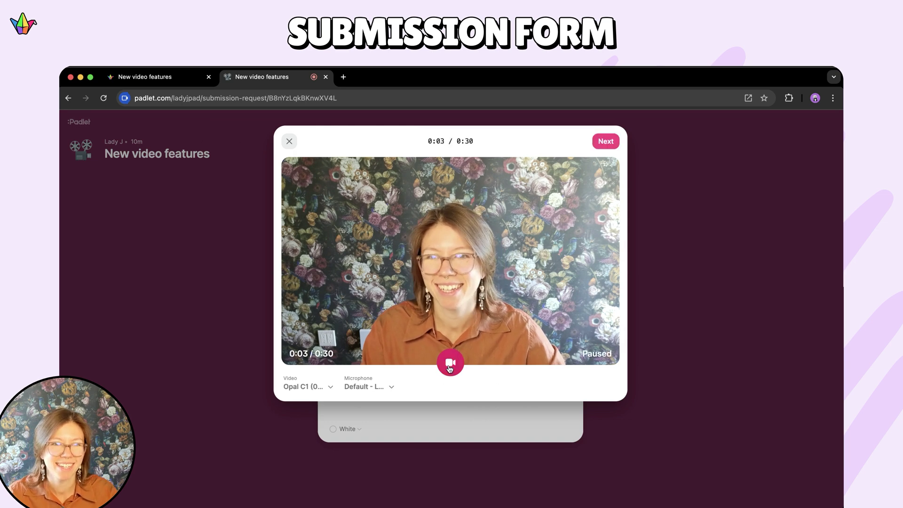
{"action": "left_click", "coordinate": [605, 141]}
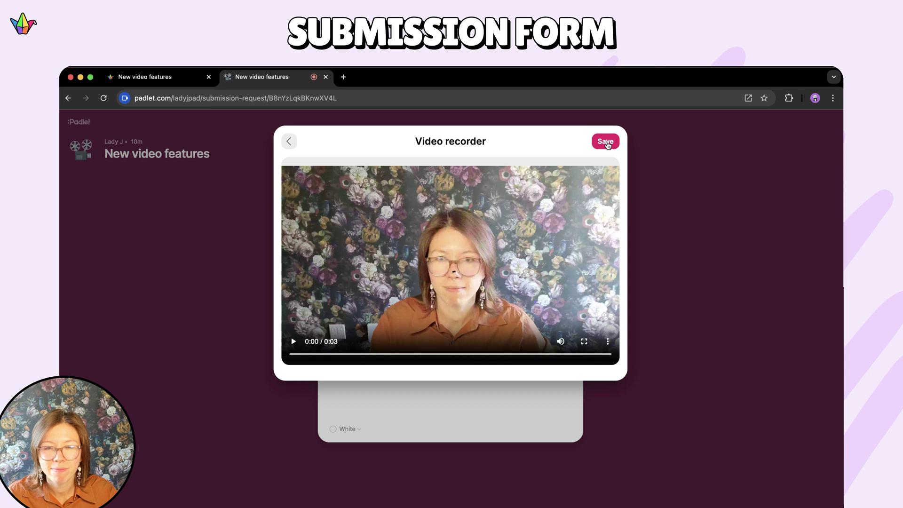
{"action": "left_click", "coordinate": [605, 142]}
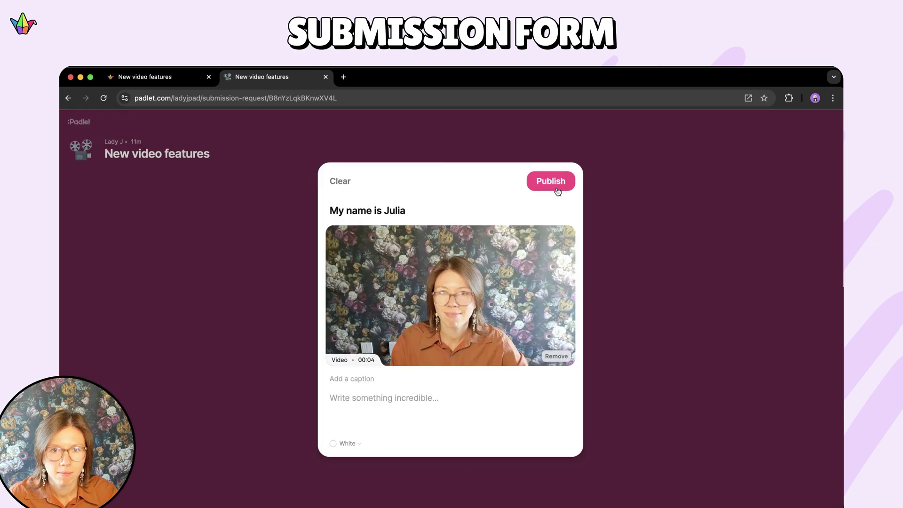
{"action": "left_click", "coordinate": [558, 185]}
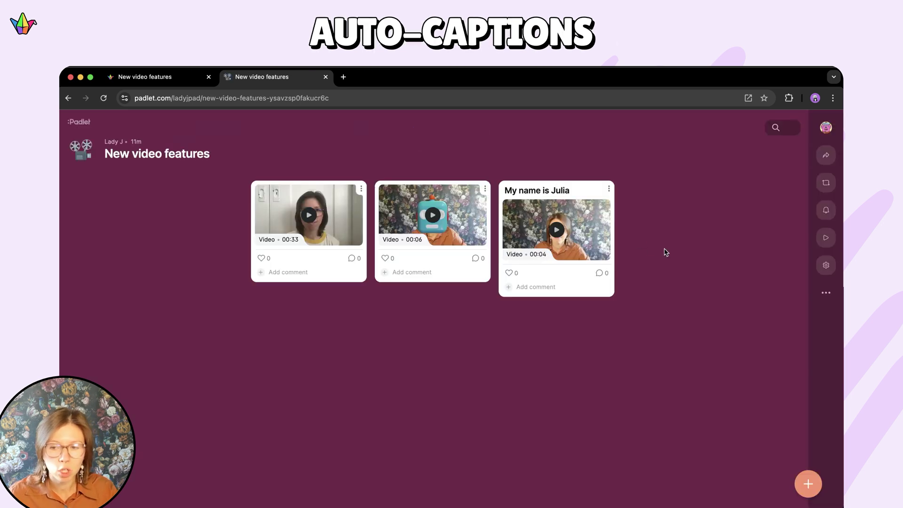
- View the My name is Julia post and reach the player's Captions choices
{"action": "left_click", "coordinate": [555, 229]}
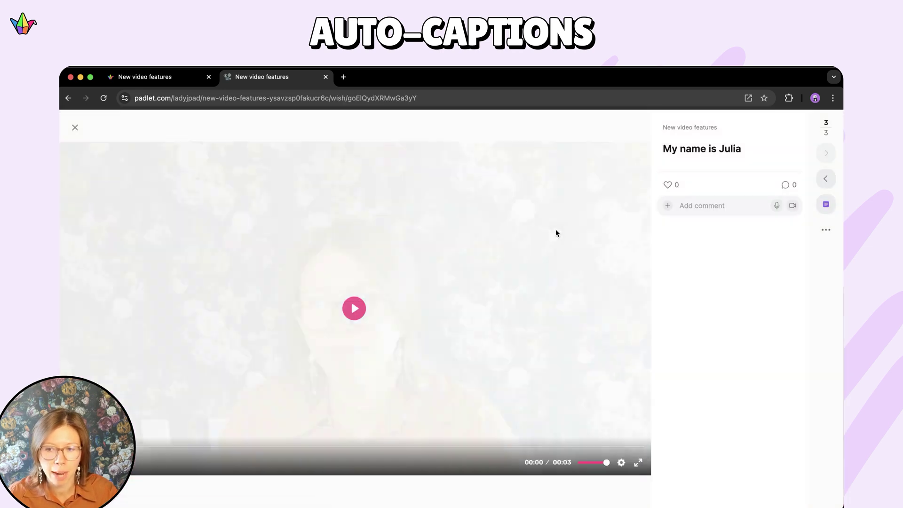
{"action": "left_click", "coordinate": [623, 466]}
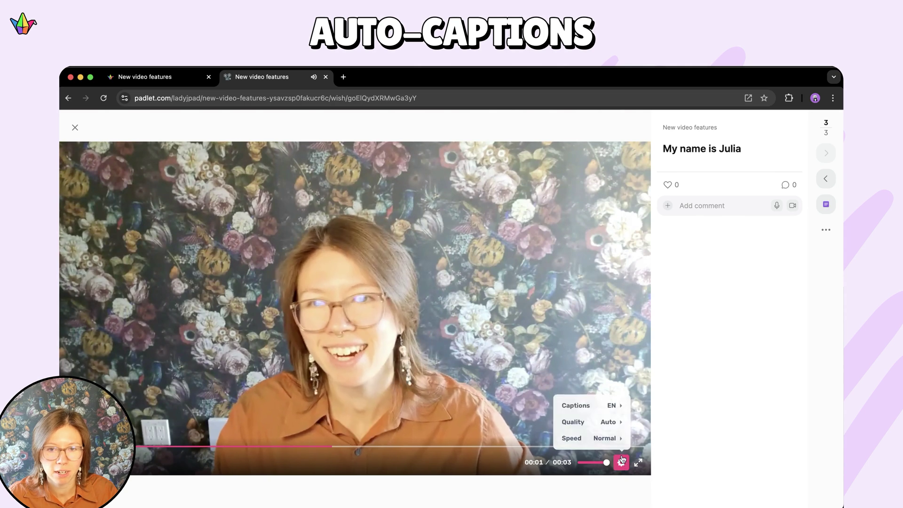
{"action": "left_click", "coordinate": [613, 406]}
{"action": "left_click", "coordinate": [614, 407]}
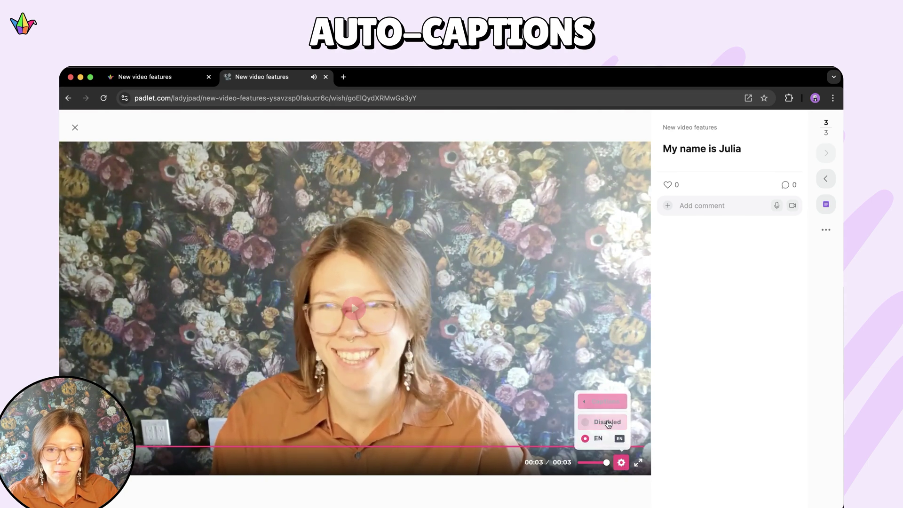
- Switch captions to Disabled, back to EN, and return to the board
{"action": "left_click", "coordinate": [608, 422]}
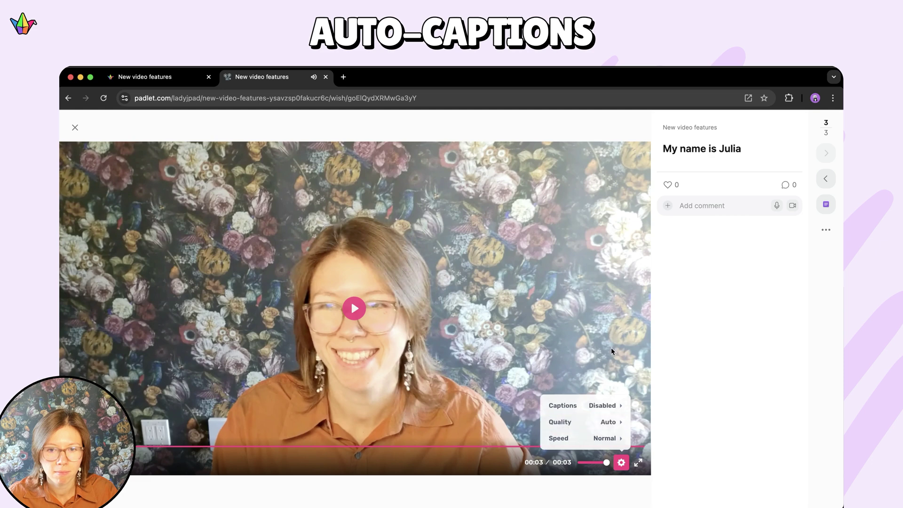
{"action": "left_click", "coordinate": [596, 406]}
{"action": "left_click", "coordinate": [582, 438]}
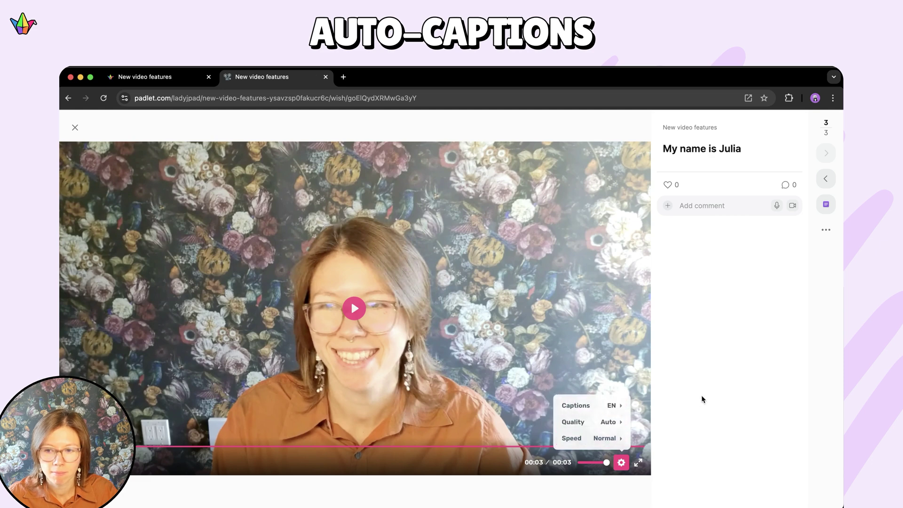
{"action": "key", "text": "Escape"}
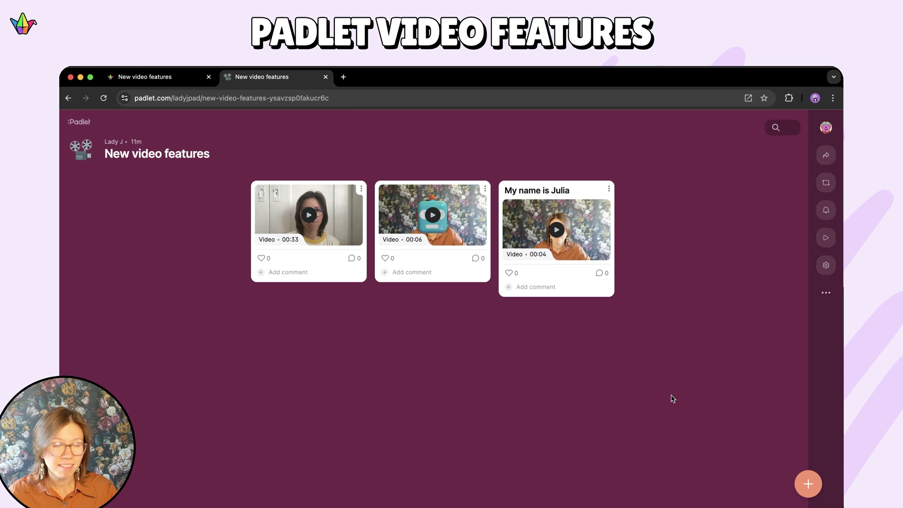